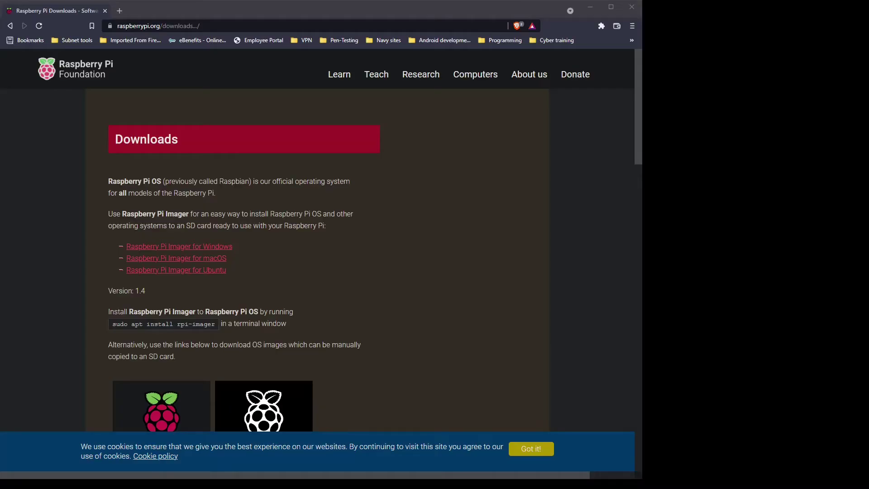
# Step: Scroll through the Raspberry Pi downloads page in the browser
pyautogui.scroll(-3, 317, 262)
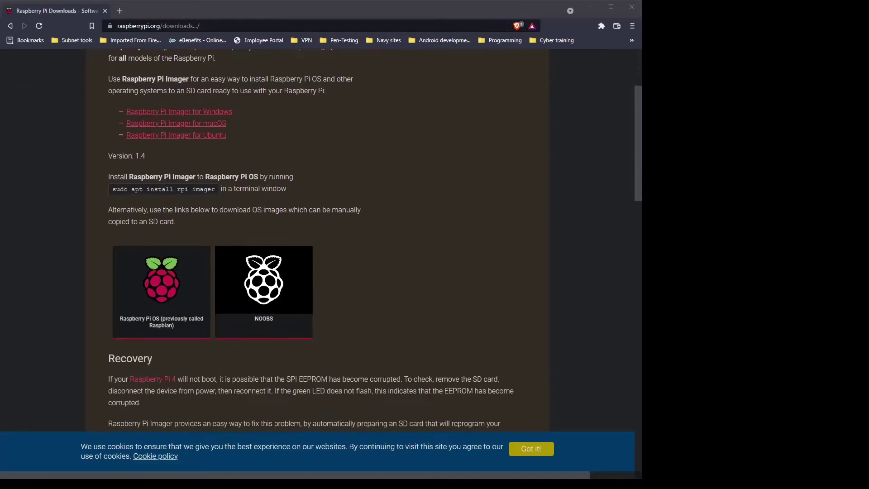
pyautogui.scroll(3, 316, 263)
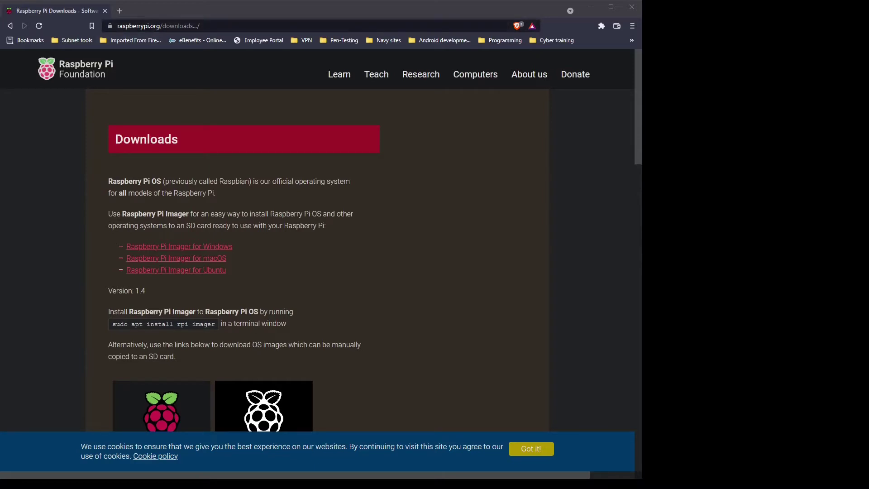
pyautogui.scroll(-1, 181, 201)
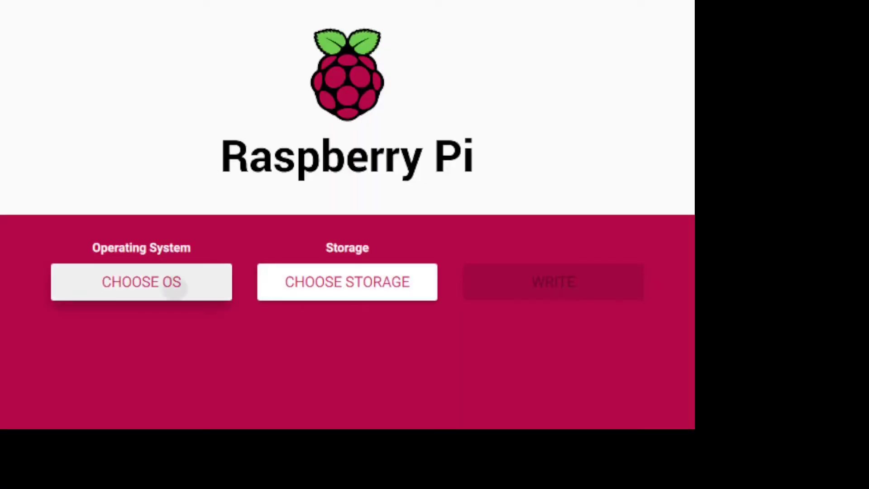
# Step: Browse the operating system list, peeking into the emulation and game systems category
pyautogui.click(172, 281)
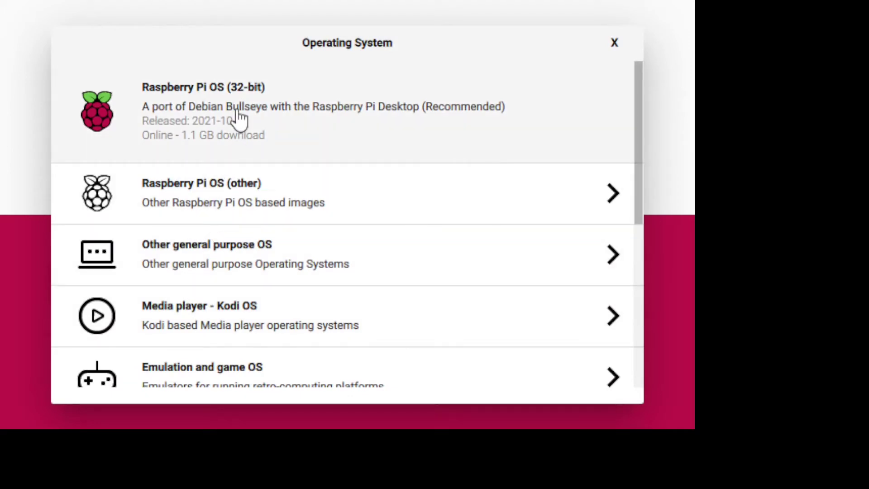
pyautogui.scroll(-3, 241, 132)
pyautogui.scroll(-3, 294, 177)
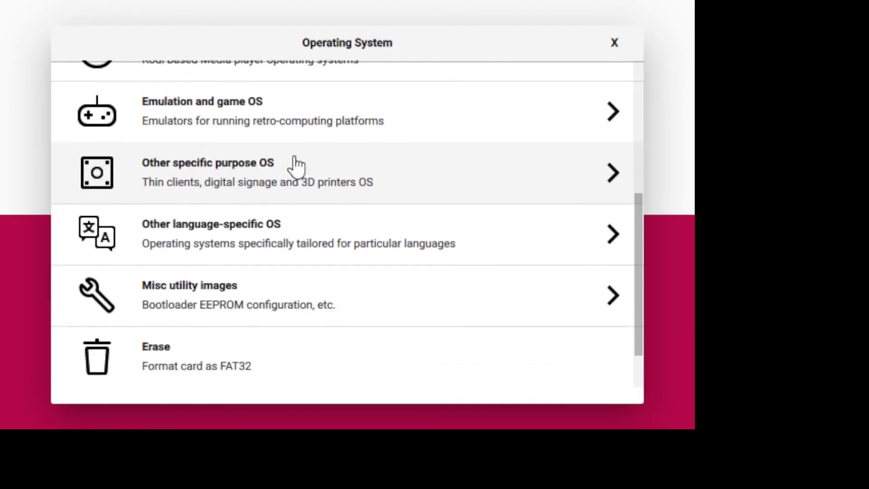
pyautogui.click(306, 130)
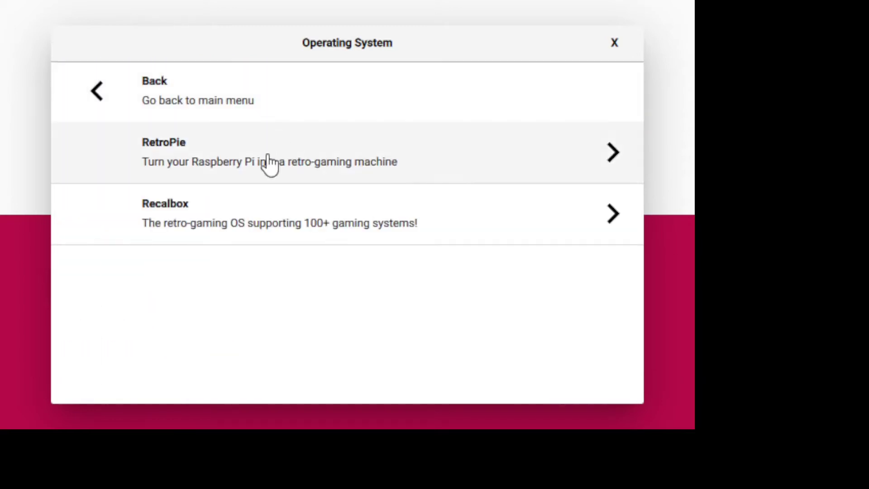
pyautogui.click(95, 111)
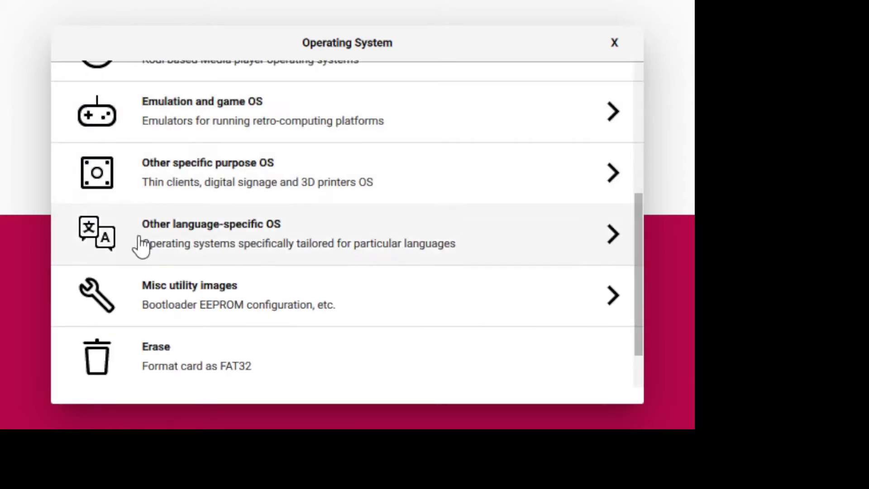
pyautogui.scroll(-2, 230, 314)
pyautogui.scroll(5, 231, 314)
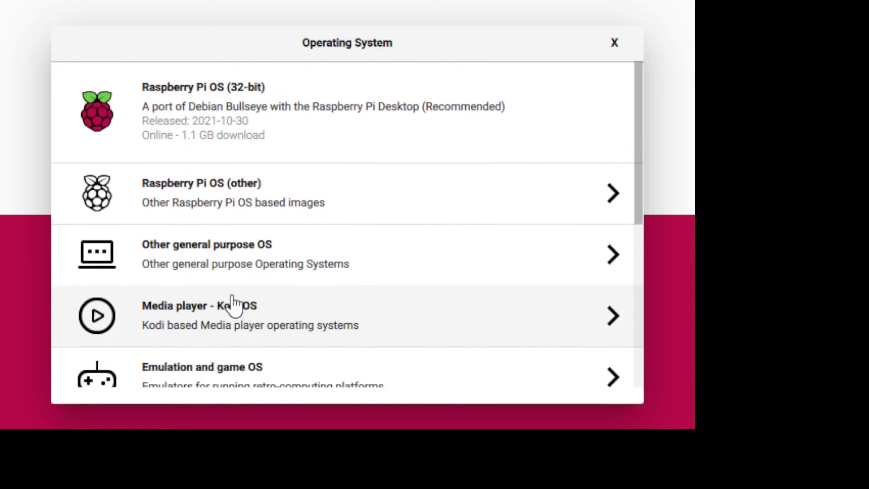
# Step: Pick Raspberry Pi OS (Legacy) from the other Raspberry Pi OS versions
pyautogui.click(299, 205)
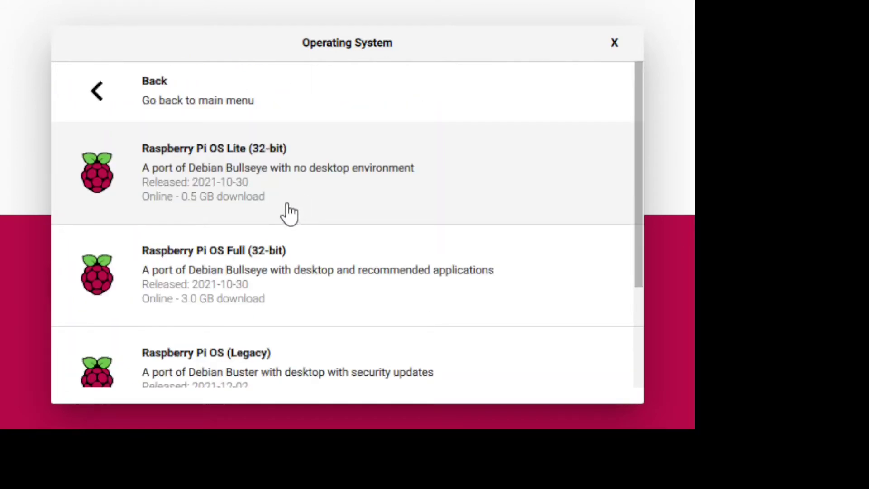
pyautogui.scroll(-3, 294, 208)
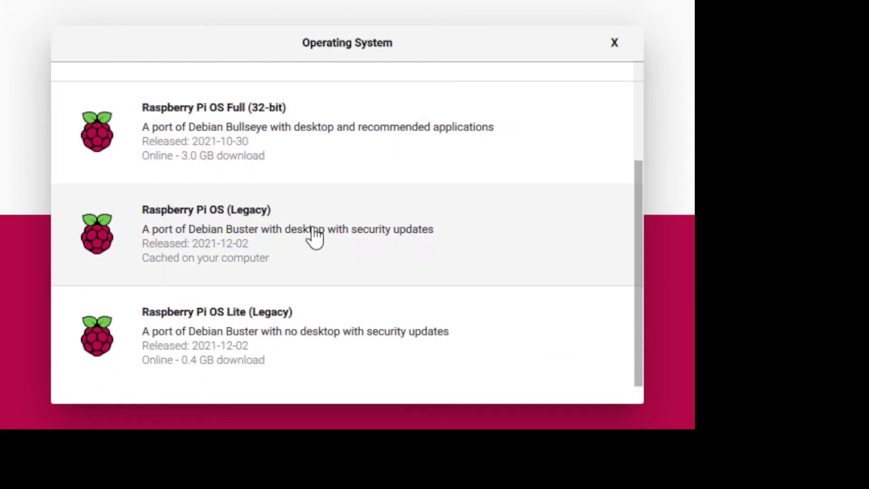
pyautogui.scroll(3, 312, 237)
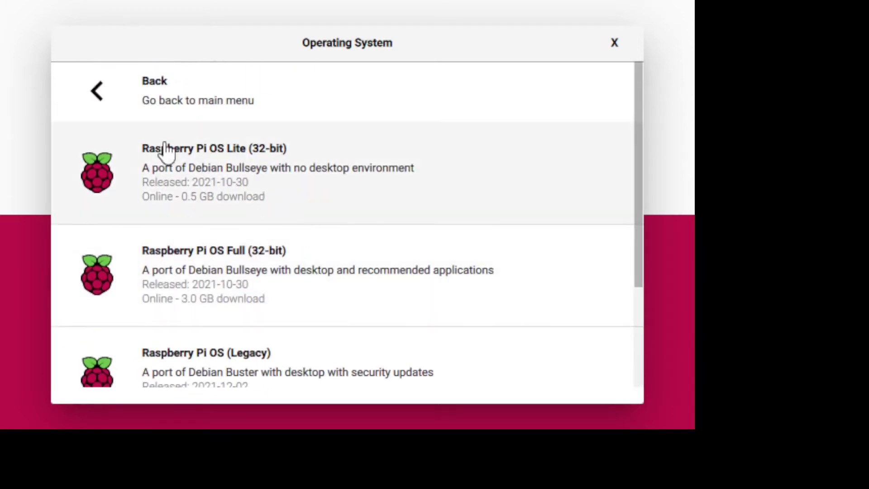
pyautogui.click(89, 90)
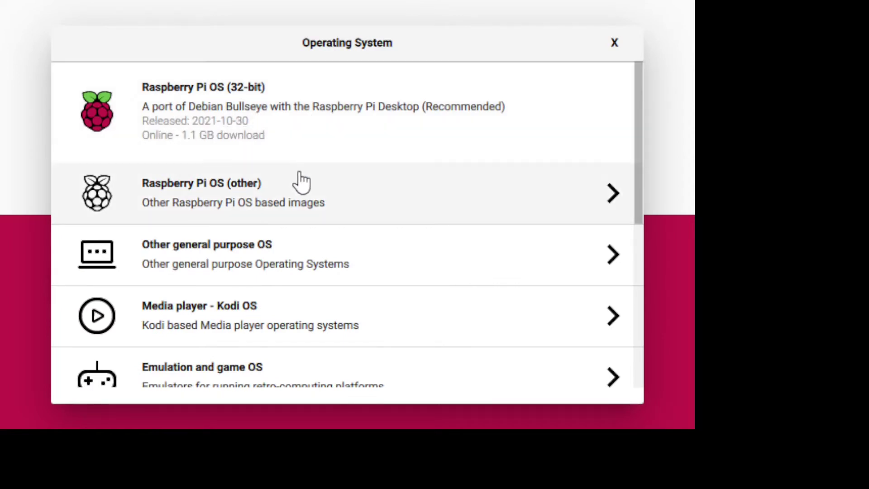
pyautogui.click(310, 207)
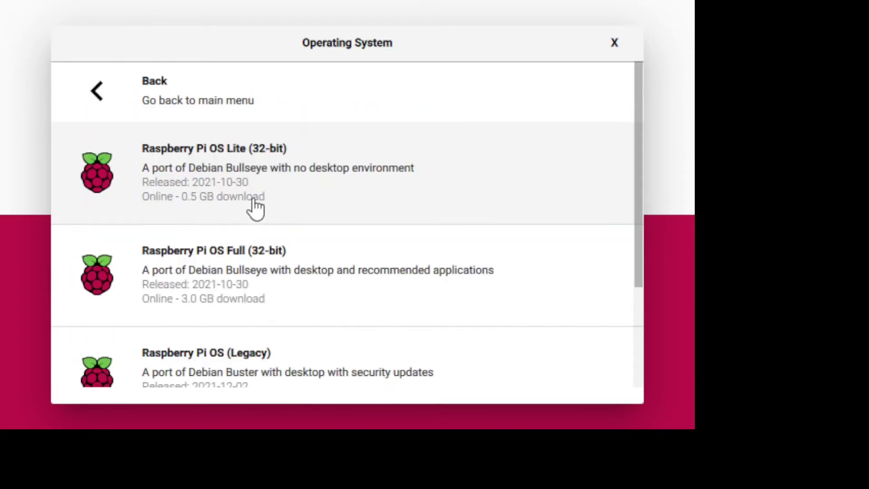
pyautogui.scroll(-3, 218, 180)
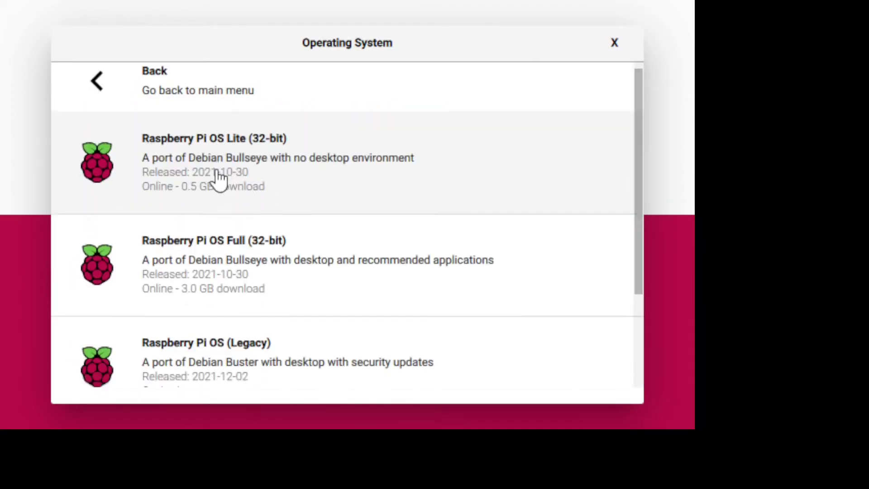
pyautogui.scroll(3, 225, 177)
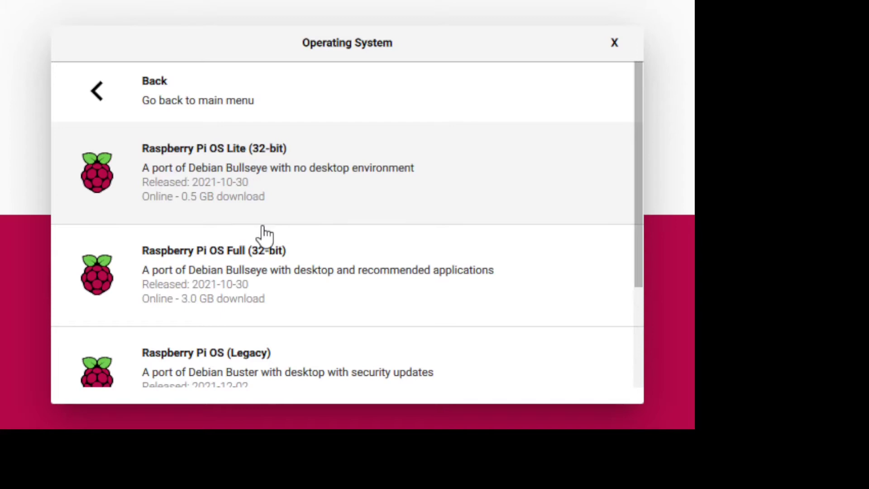
pyautogui.scroll(-3, 264, 292)
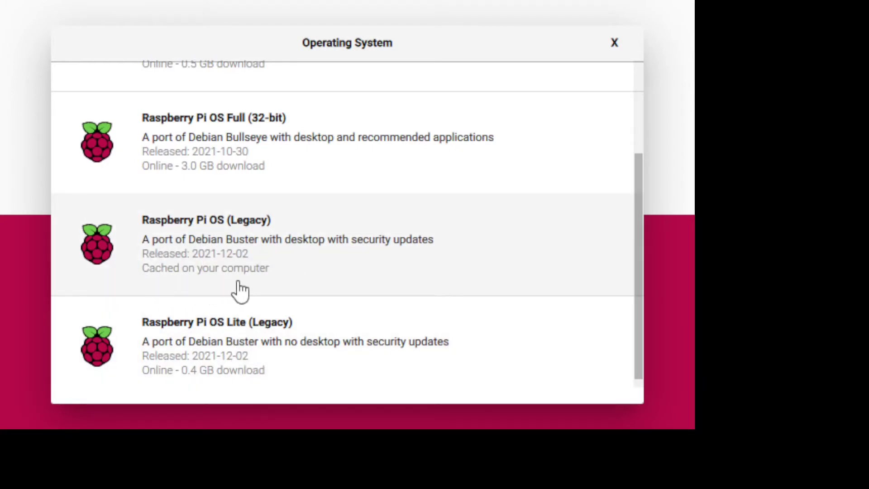
pyautogui.click(273, 251)
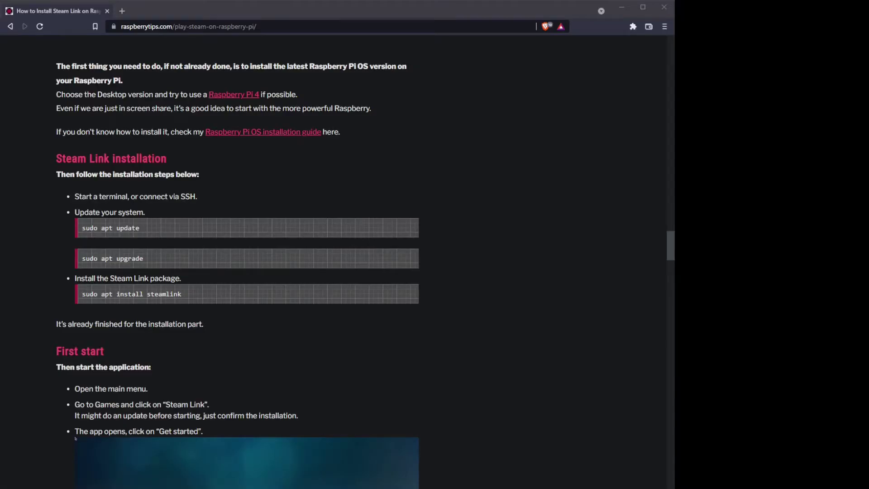
# Step: In the Steam Link guide, highlight the Desktop-version advice and the sudo apt update command
pyautogui.moveTo(121, 26); pyautogui.dragTo(285, 29)
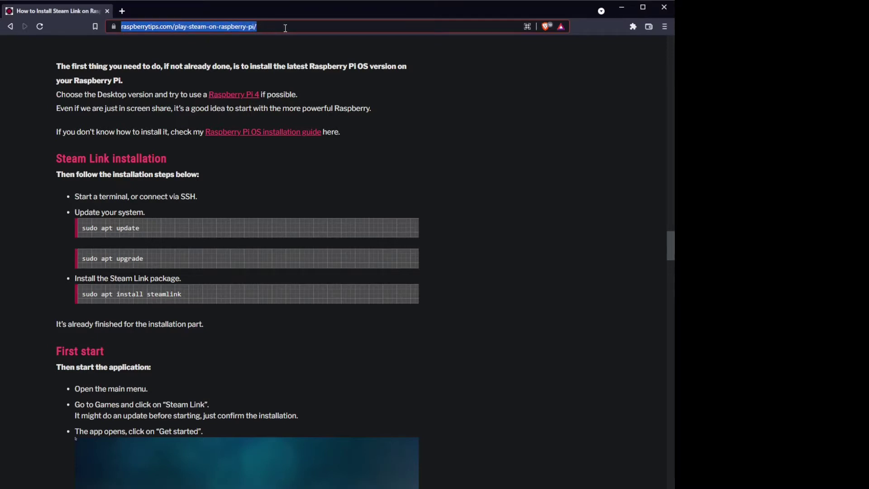
pyautogui.click(270, 196)
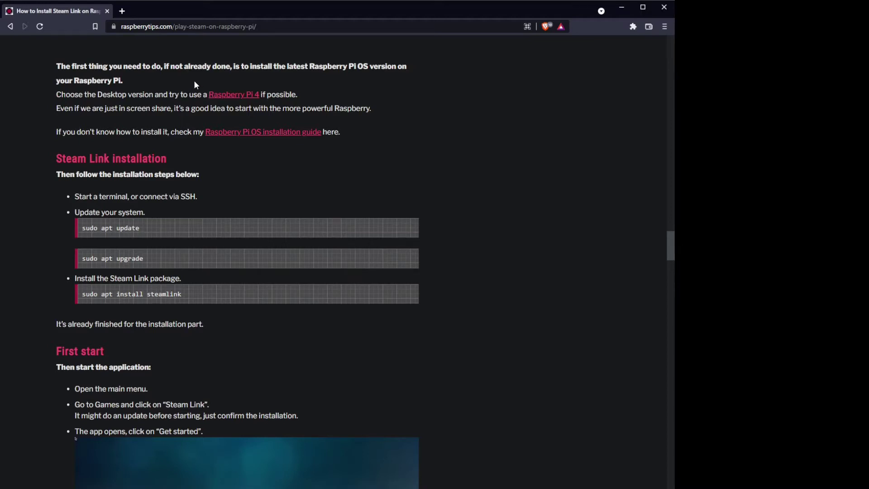
pyautogui.moveTo(123, 81); pyautogui.dragTo(285, 95)
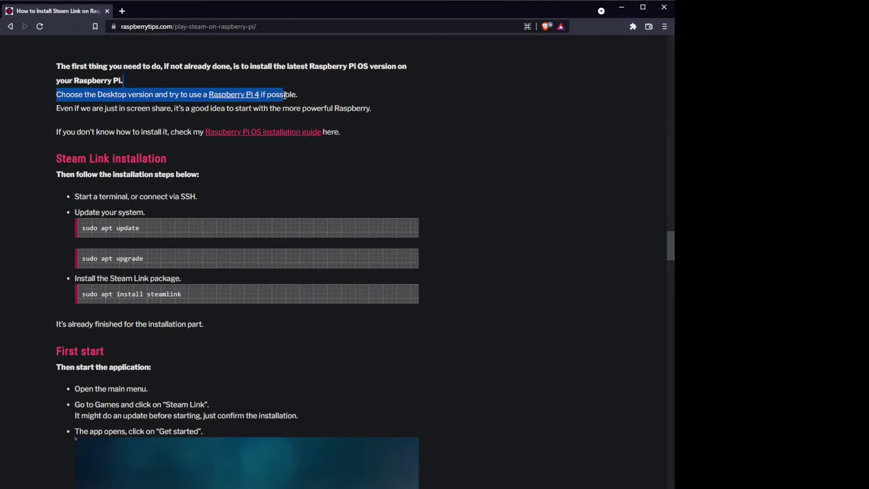
pyautogui.click(267, 186)
pyautogui.scroll(-3, 258, 183)
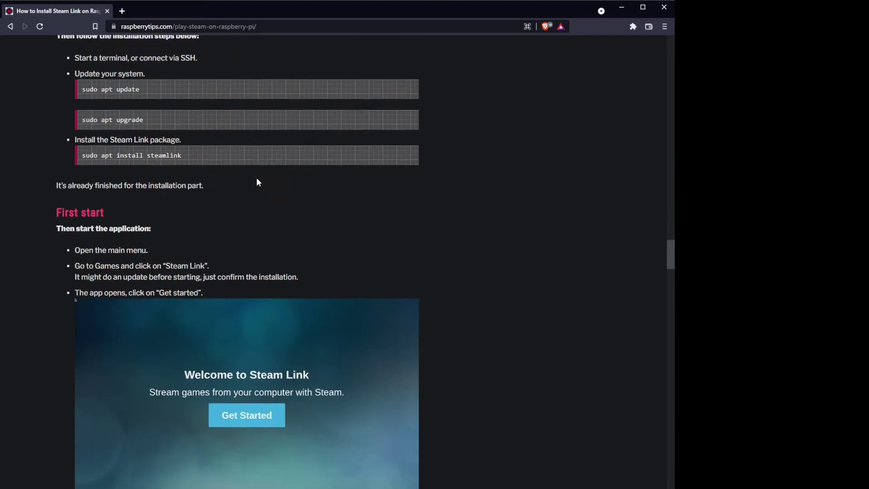
pyautogui.scroll(1, 136, 91)
pyautogui.moveTo(82, 93); pyautogui.dragTo(159, 96)
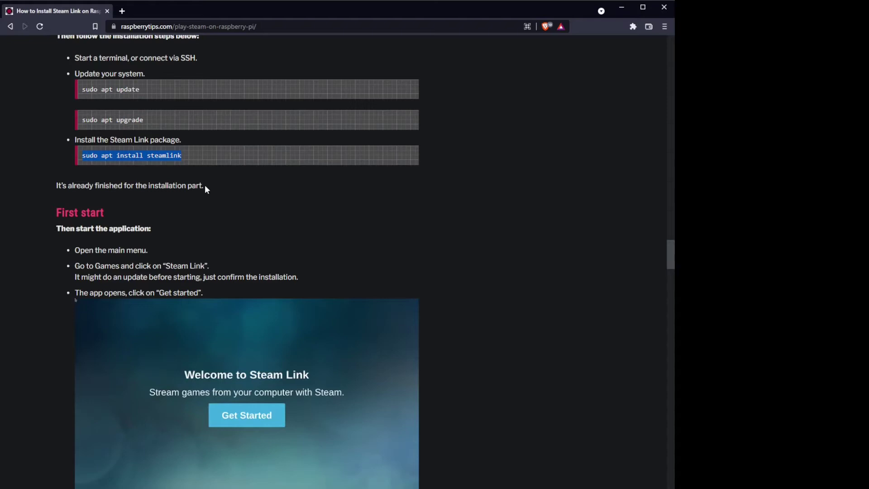
# Step: Scroll the guide past the Connect to Computer and Enter PIN images to First game
pyautogui.click(215, 190)
pyautogui.scroll(-1, 219, 192)
pyautogui.scroll(-1, 218, 192)
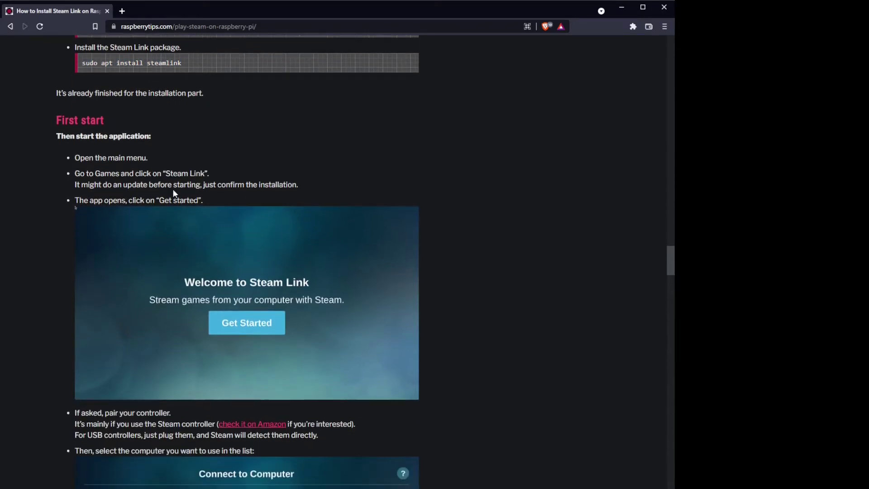
pyautogui.scroll(-1, 136, 172)
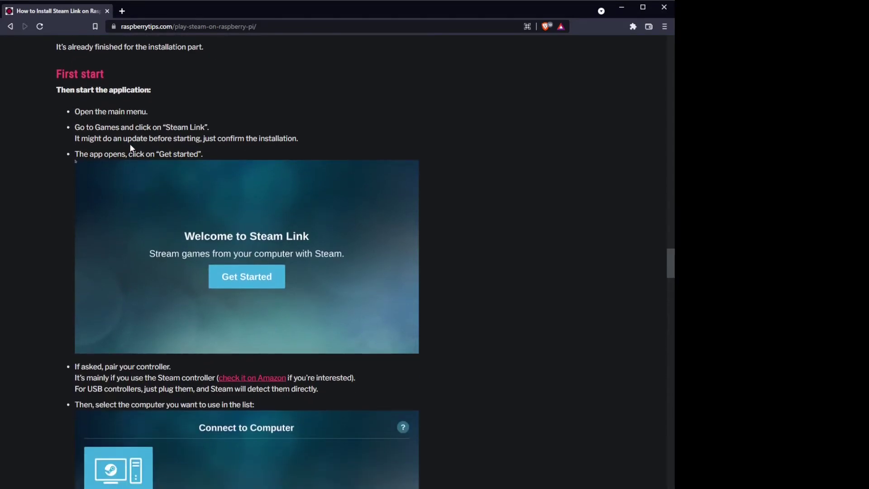
pyautogui.scroll(-1, 130, 147)
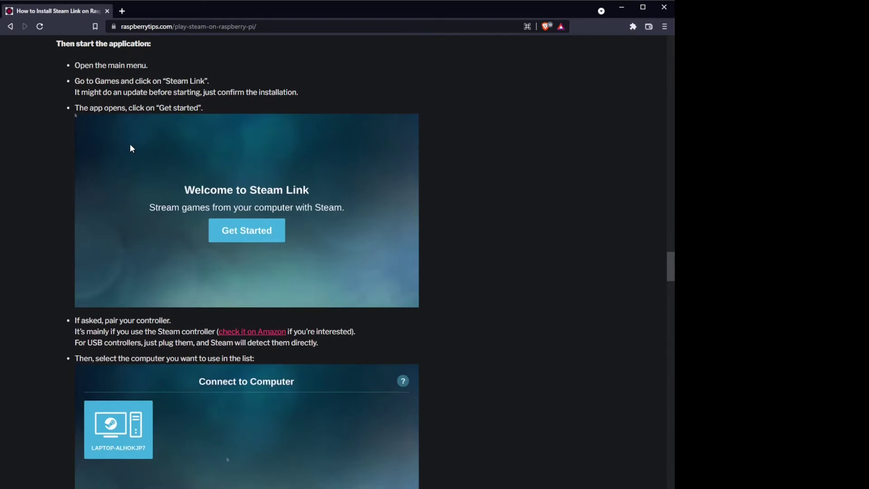
pyautogui.scroll(1, 130, 147)
pyautogui.scroll(-1, 130, 148)
pyautogui.scroll(-1, 132, 148)
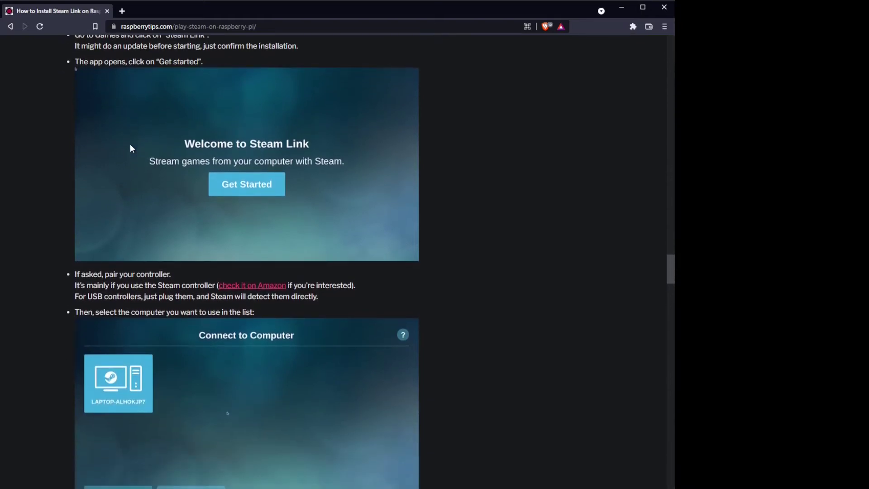
pyautogui.scroll(-3, 137, 144)
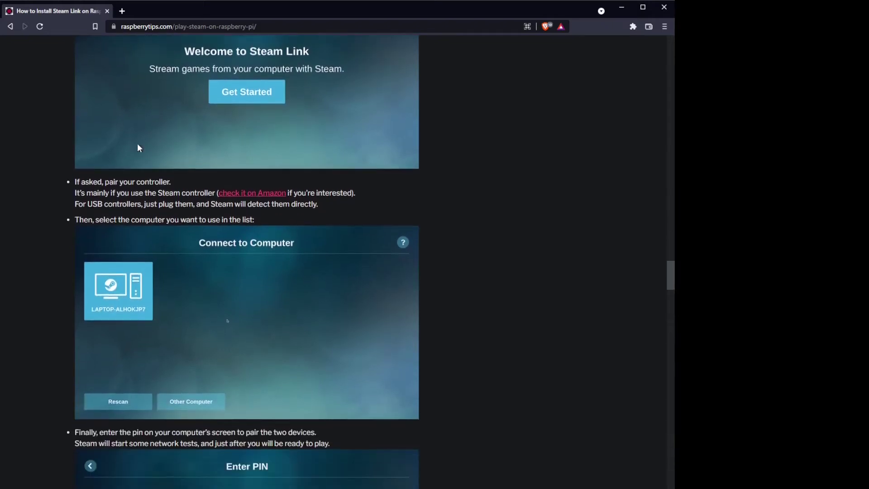
pyautogui.scroll(-3, 145, 175)
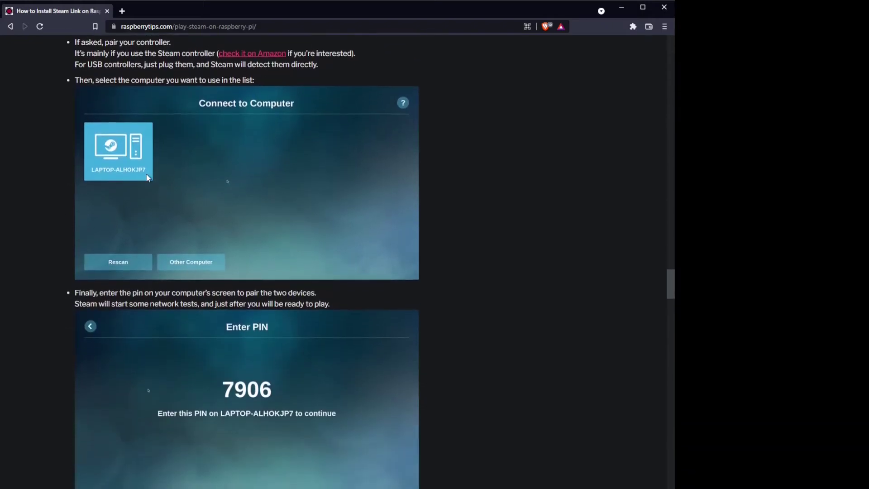
pyautogui.scroll(-3, 146, 175)
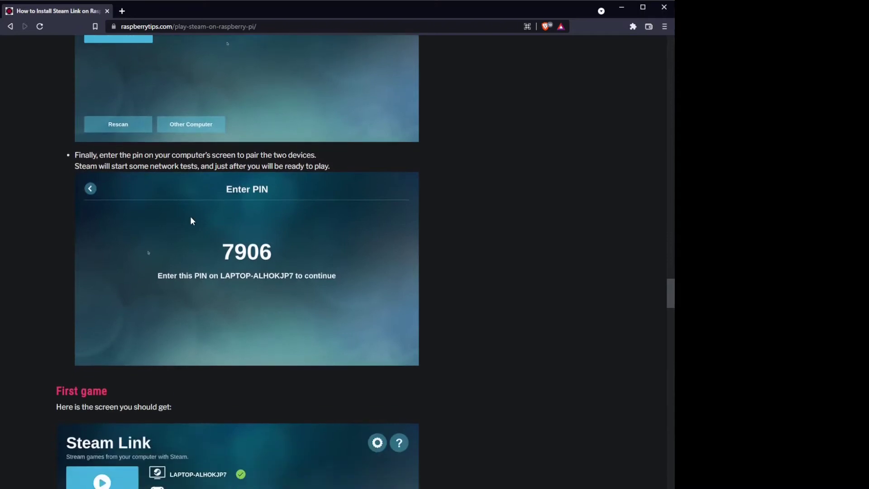
pyautogui.scroll(-2, 192, 221)
pyautogui.scroll(-4, 192, 221)
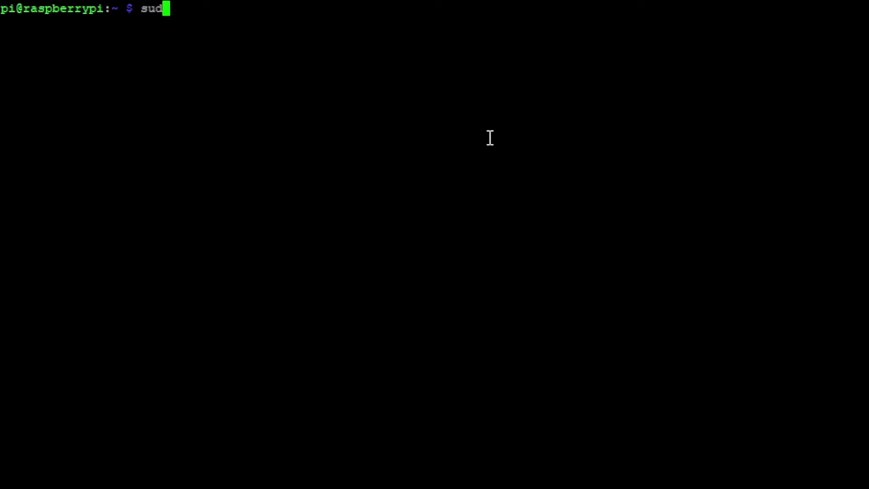
# Step: Run sudo nano /etc/xdg/lxsession/LXDE-pi/autostart to edit the LXDE autostart file
pyautogui.write('nano /etc/')
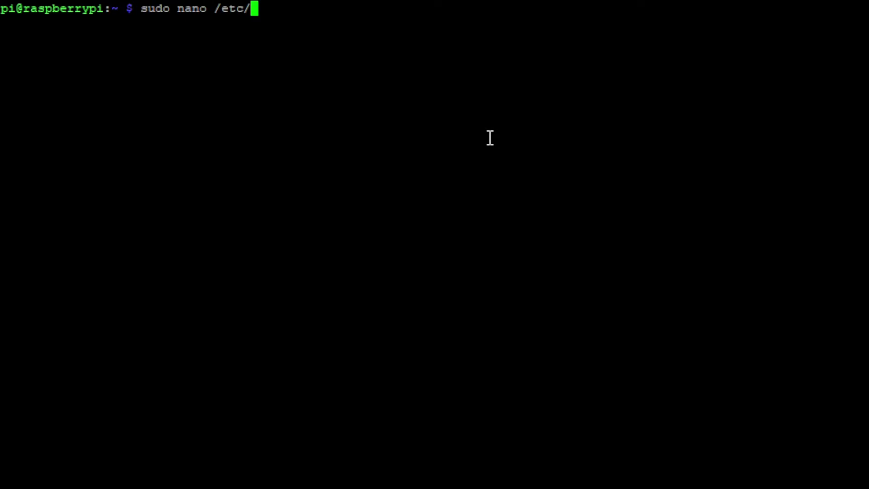
pyautogui.write('xdg/')
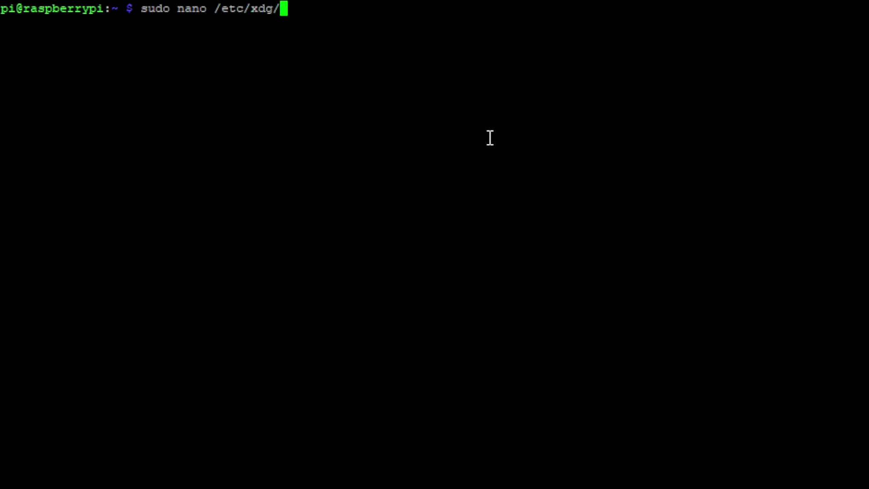
pyautogui.write('lxsession')
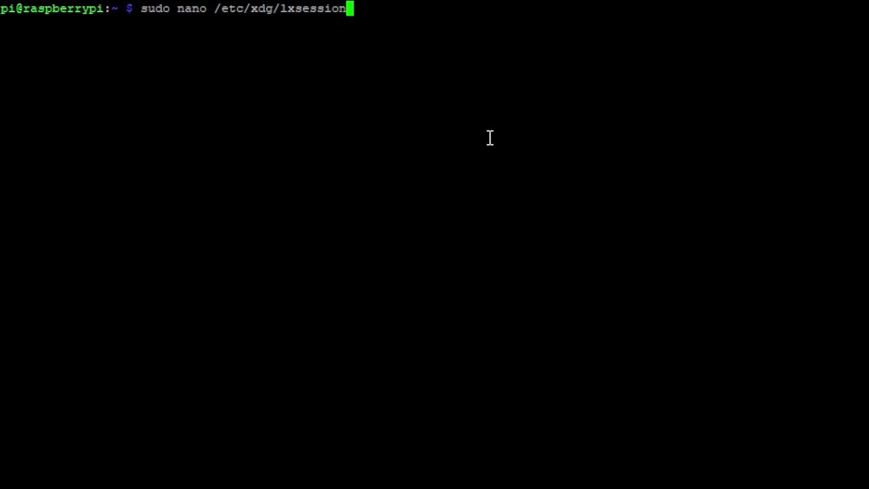
pyautogui.write('/LXD')
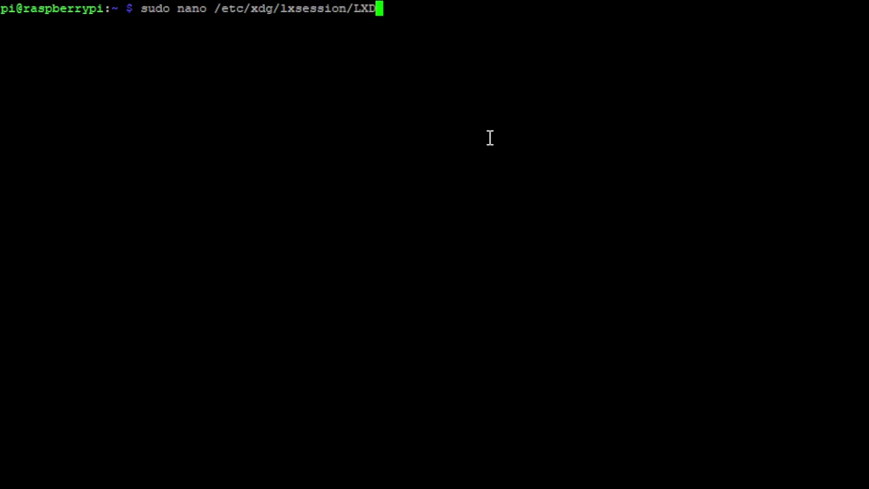
pyautogui.write('E-pi/autostart')
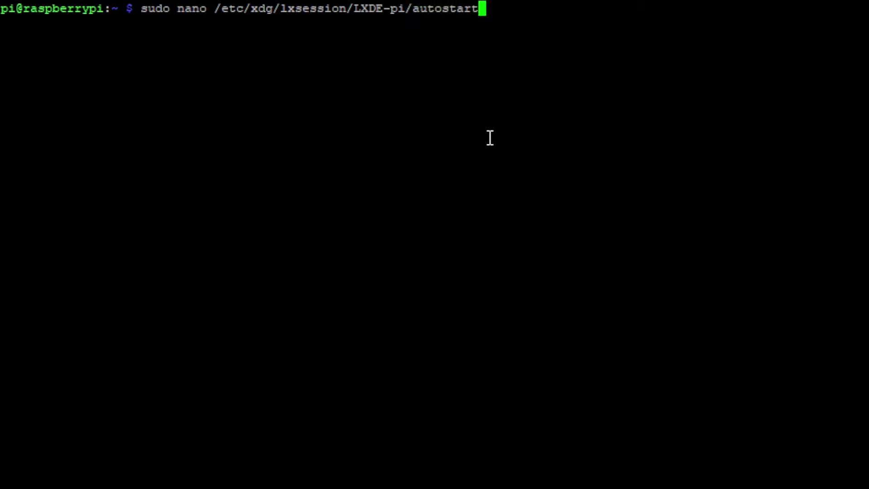
pyautogui.press('Return')
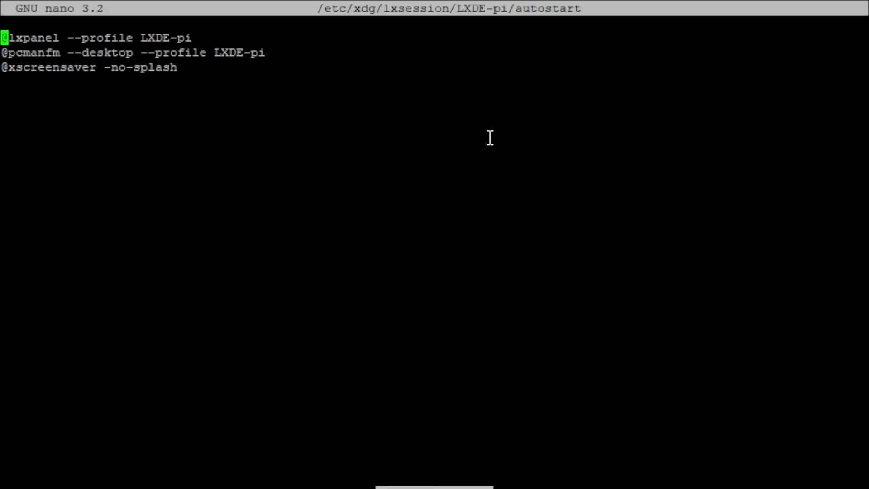
pyautogui.press('Down')
pyautogui.press('Down')
pyautogui.press('Down')
pyautogui.write('@steamlink')
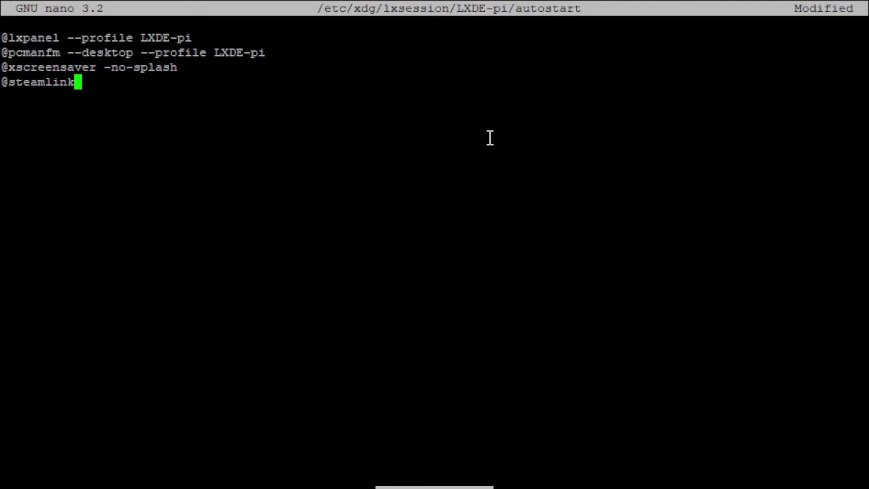
pyautogui.hotkey('ctrl', 'x')
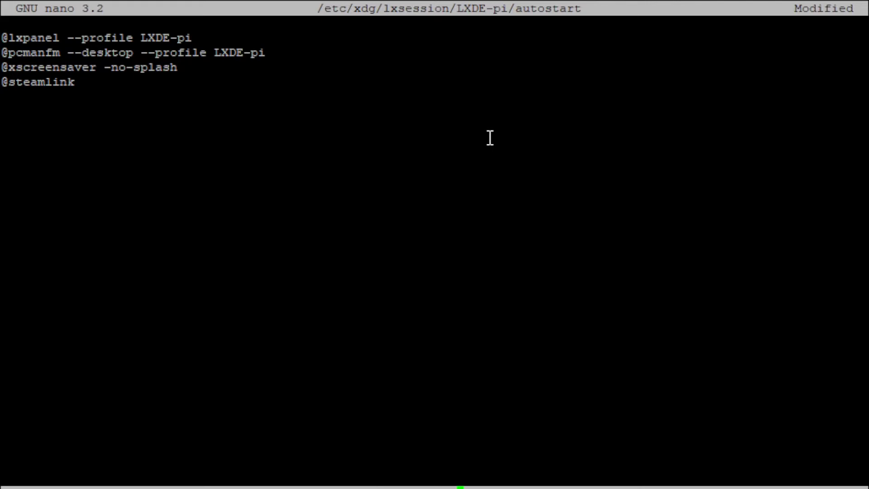
pyautogui.press('Return')
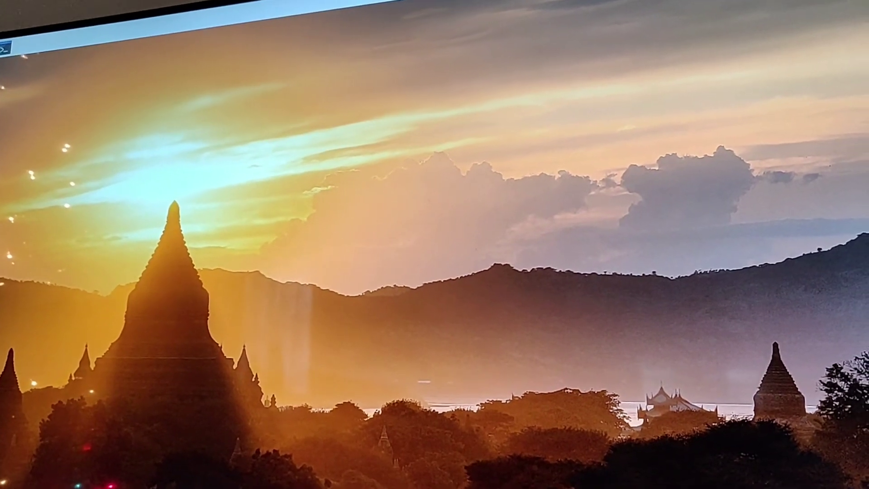
# Step: Set Network at Boot to Wait for network in Raspberry Pi Configuration's System tab
pyautogui.press('super')
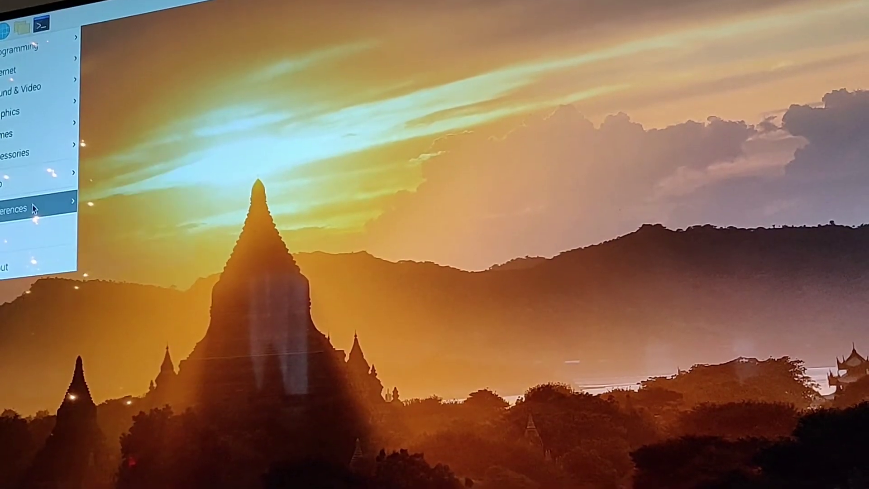
pyautogui.moveTo(38, 228)
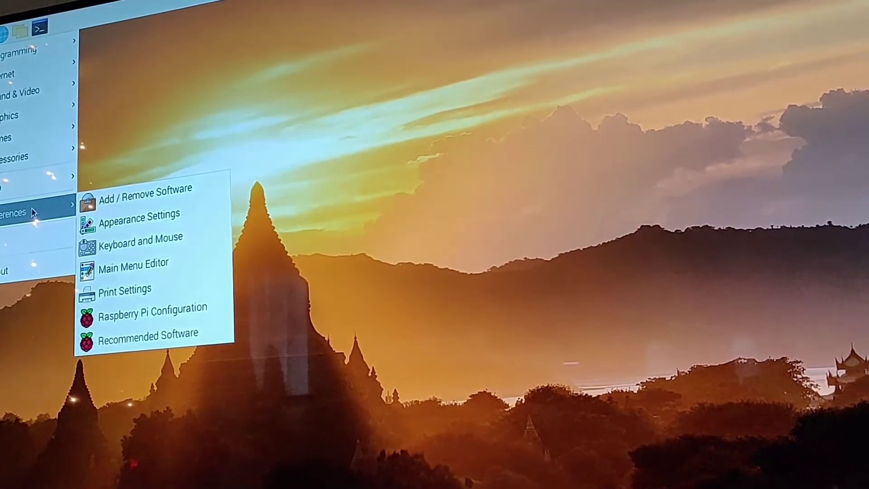
pyautogui.click(127, 322)
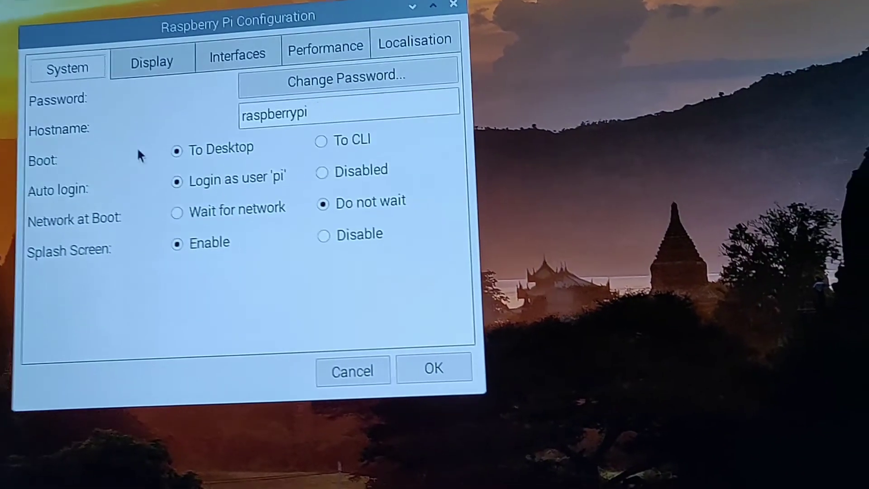
pyautogui.click(255, 210)
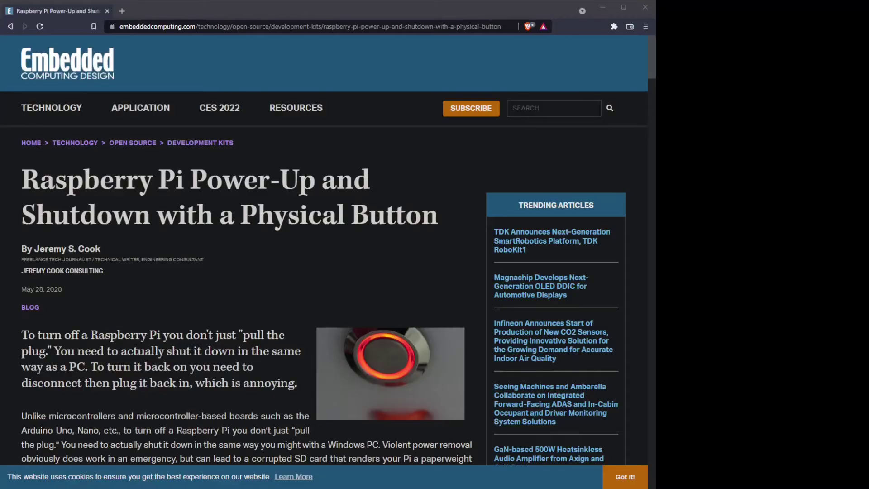
# Step: Scroll the Brave push-button article to the 12mm LED push button and GPIO pinout
pyautogui.click(252, 26)
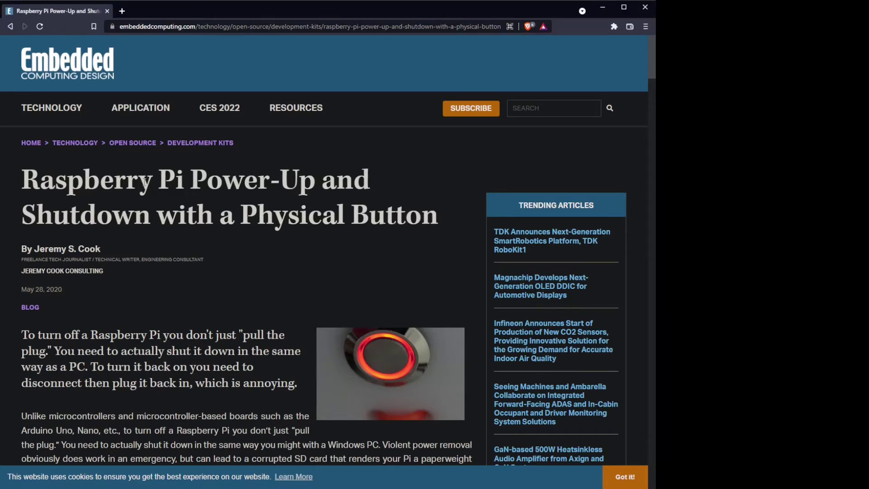
pyautogui.scroll(-2, 144, 184)
pyautogui.scroll(-3, 165, 178)
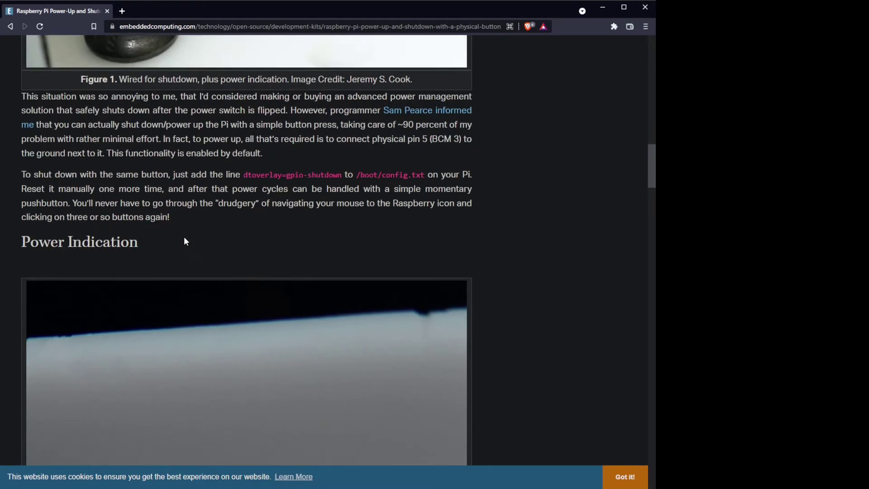
pyautogui.scroll(-2, 243, 121)
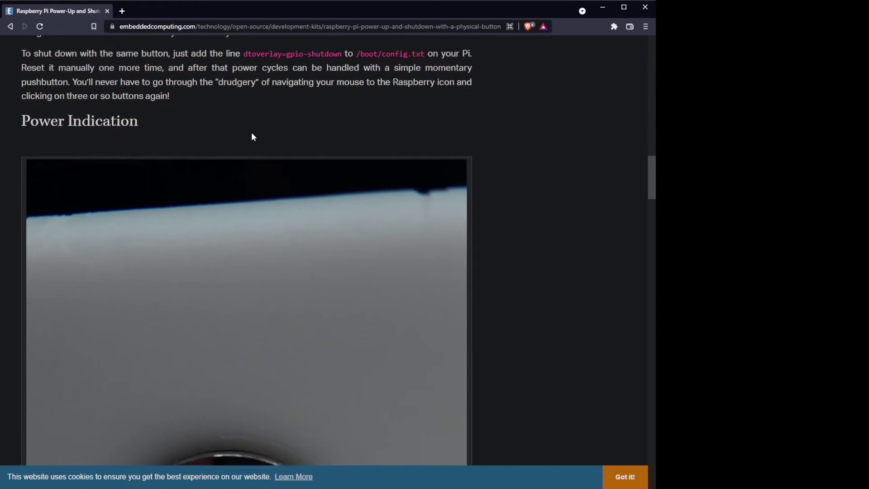
pyautogui.scroll(-8, 252, 136)
pyautogui.scroll(-13, 272, 158)
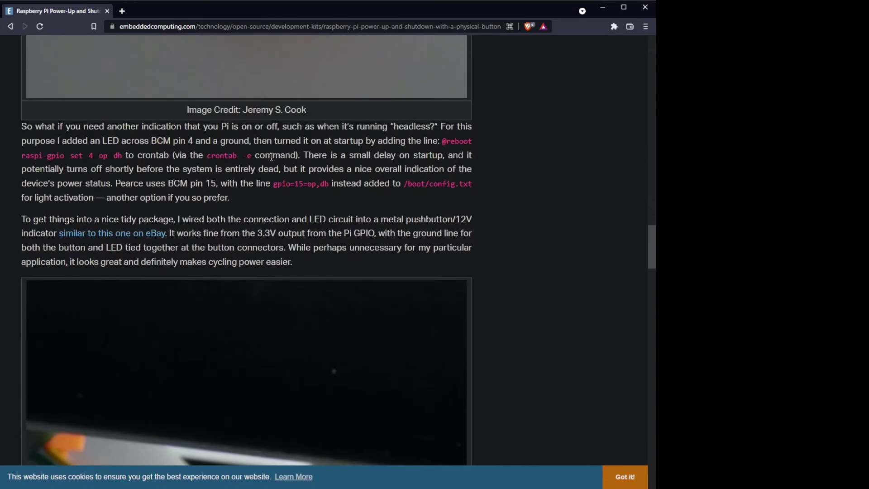
pyautogui.scroll(-11, 298, 208)
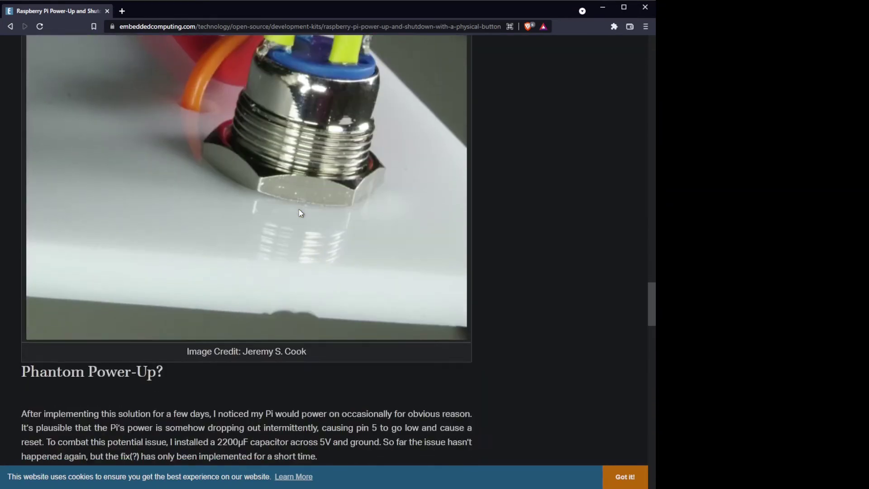
pyautogui.scroll(-4, 299, 209)
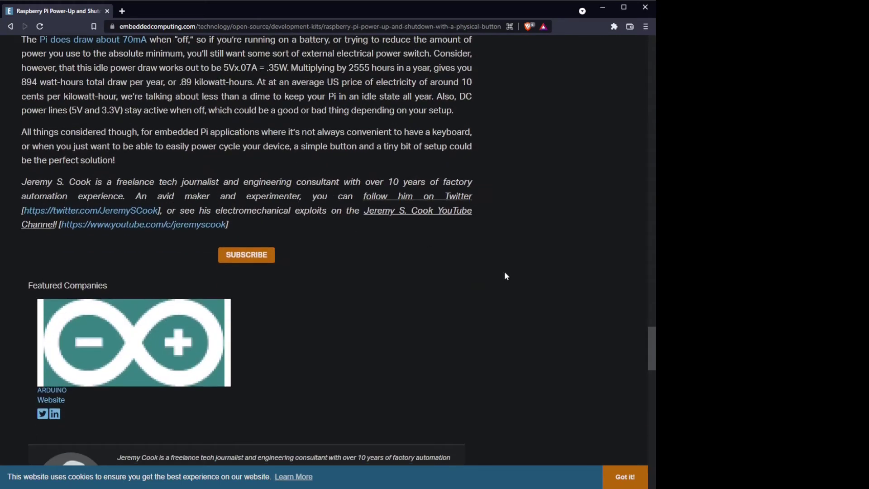
pyautogui.moveTo(653, 368); pyautogui.dragTo(653, 363)
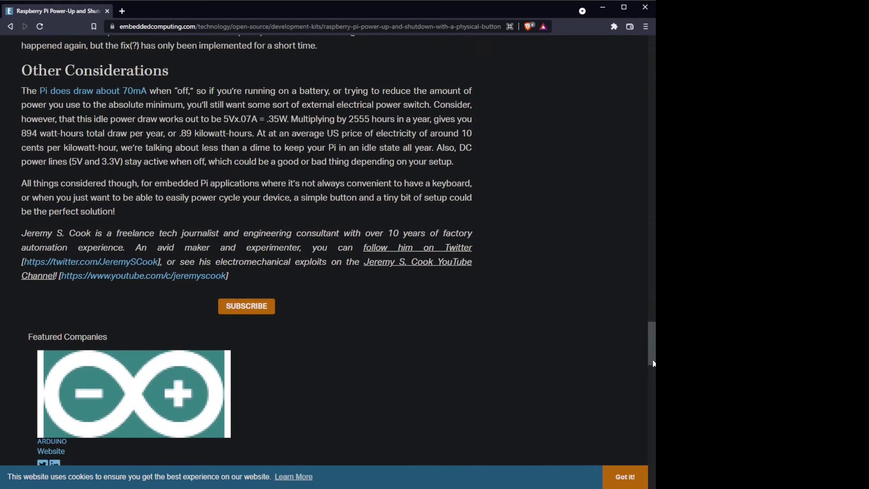
pyautogui.scroll(9, 522, 276)
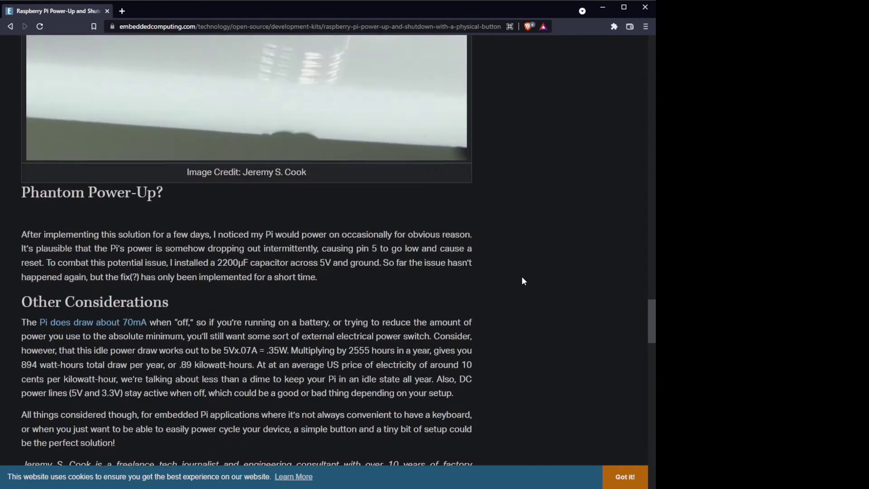
pyautogui.scroll(3, 543, 140)
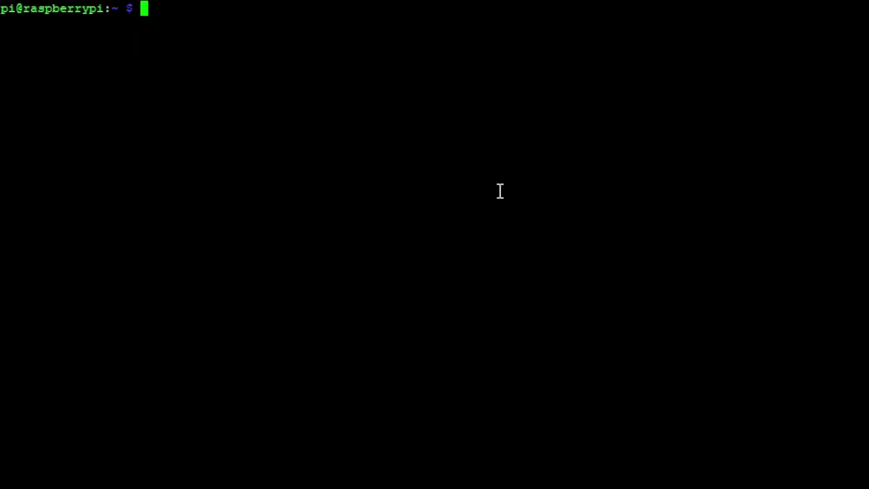
# Step: Change into the /boot folder and list its files
pyautogui.write('cd /bot')
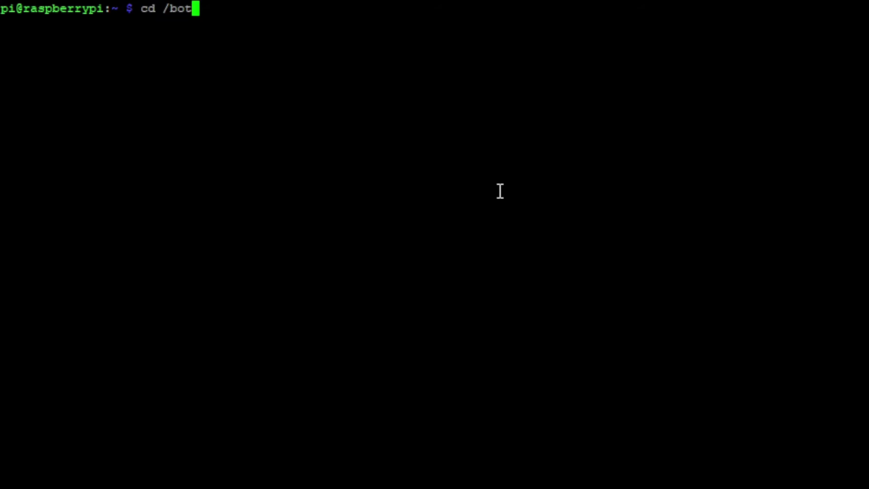
pyautogui.press('BackSpace')
pyautogui.write('ot/config')
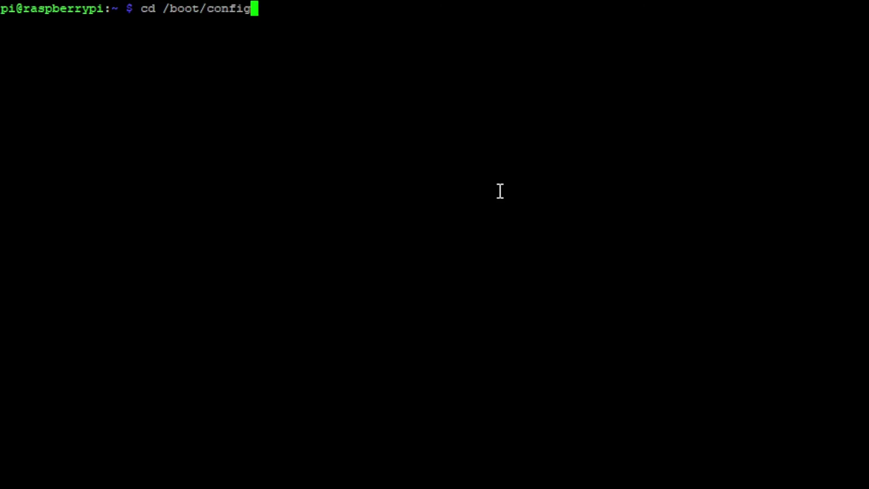
pyautogui.press('BackSpace')
pyautogui.press('BackSpace')
pyautogui.press('BackSpace')
pyautogui.press('BackSpace')
pyautogui.press('BackSpace')
pyautogui.press('BackSpace')
pyautogui.press('BackSpace')
pyautogui.press('Return')
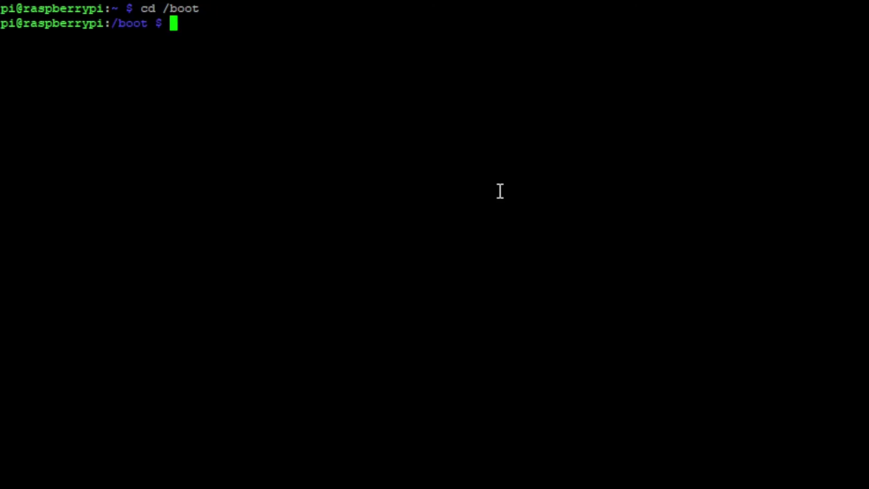
pyautogui.write('ls')
pyautogui.press('Return')
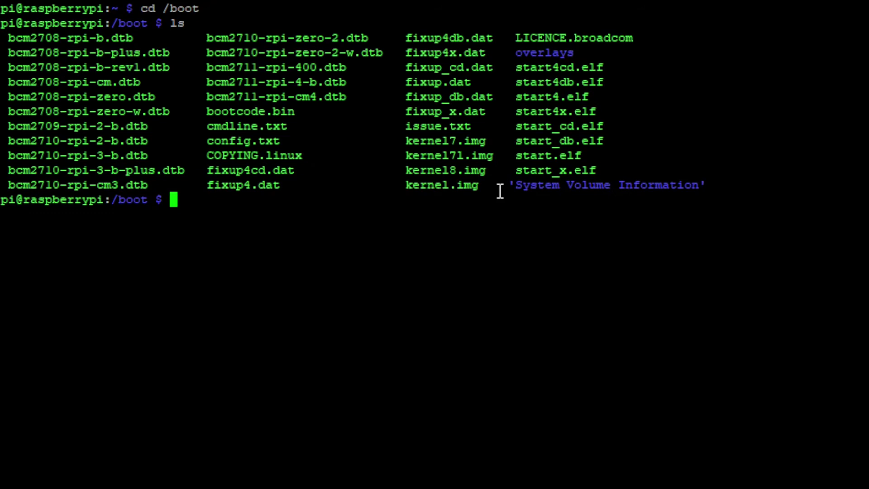
# Step: Open config.txt in nano with sudo for editing
pyautogui.write('nano')
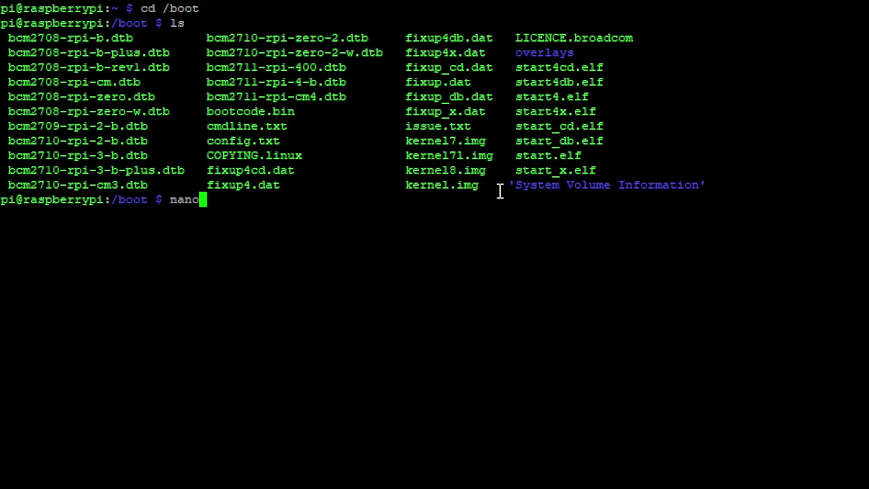
pyautogui.write(' config.txt')
pyautogui.press('Return')
pyautogui.write('sudo')
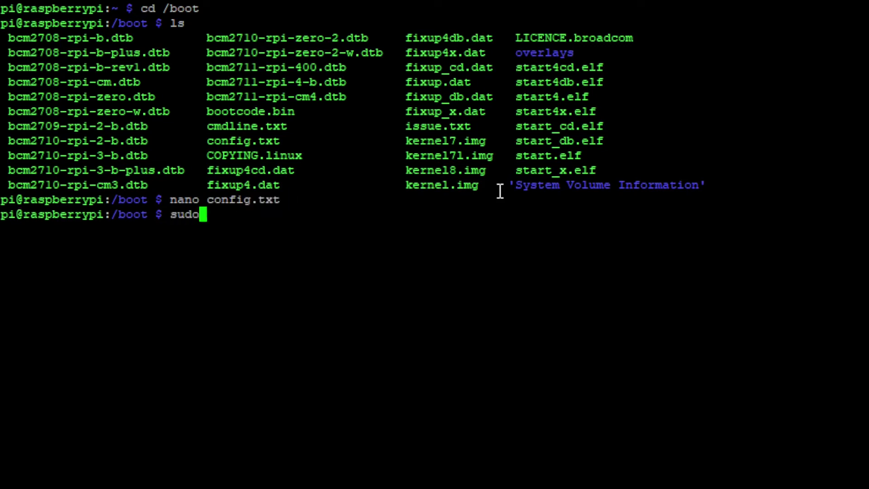
pyautogui.write(' nano config.txt')
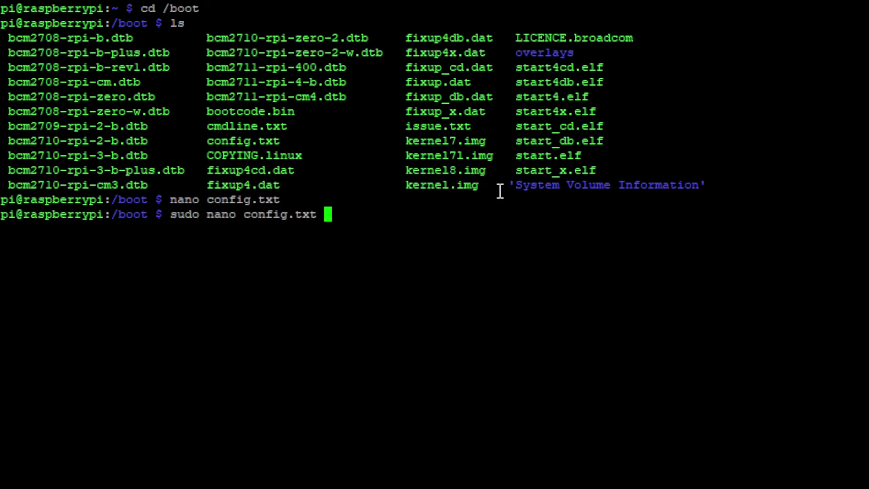
pyautogui.press('Return')
# Step: Add a '# Shutdown with same startup button' comment after gpu_mem=132 at the file's end
pyautogui.press('Down')
pyautogui.press('Down')
pyautogui.press('Down')
pyautogui.press('Down')
pyautogui.press('Down')
pyautogui.press('Down')
pyautogui.press('Down')
pyautogui.press('Down')
pyautogui.press('Down')
pyautogui.press('Down')
pyautogui.press('Down')
pyautogui.press('Down')
pyautogui.press('Down')
pyautogui.press('Down')
pyautogui.press('Down')
pyautogui.press('Down')
pyautogui.press('Down')
pyautogui.press('Down')
pyautogui.press('Down')
pyautogui.press('Down')
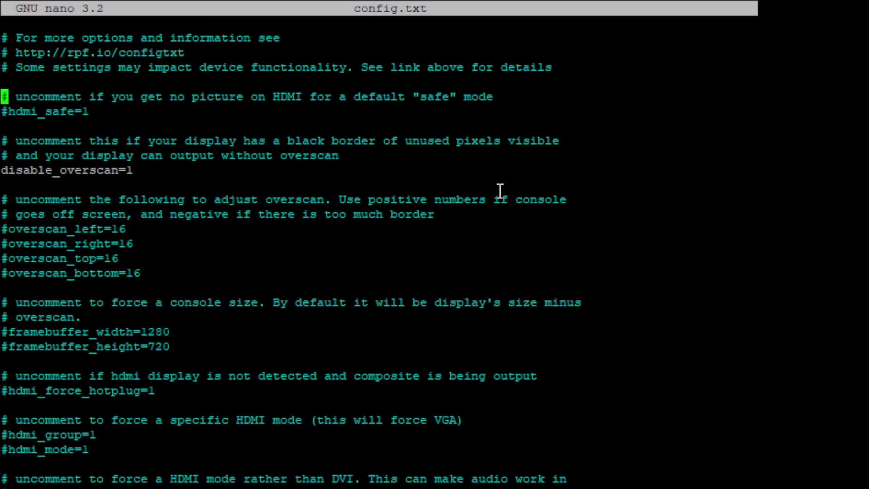
pyautogui.press('Down')
pyautogui.press('Down')
pyautogui.press('Down')
pyautogui.press('Down')
pyautogui.press('Down')
pyautogui.press('Down')
pyautogui.press('Down')
pyautogui.press('Down')
pyautogui.press('Down')
pyautogui.press('Down')
pyautogui.press('Down')
pyautogui.press('Down')
pyautogui.press('Down')
pyautogui.press('Down')
pyautogui.press('Down')
pyautogui.press('Down')
pyautogui.press('Down')
pyautogui.press('Down')
pyautogui.press('Down')
pyautogui.press('Down')
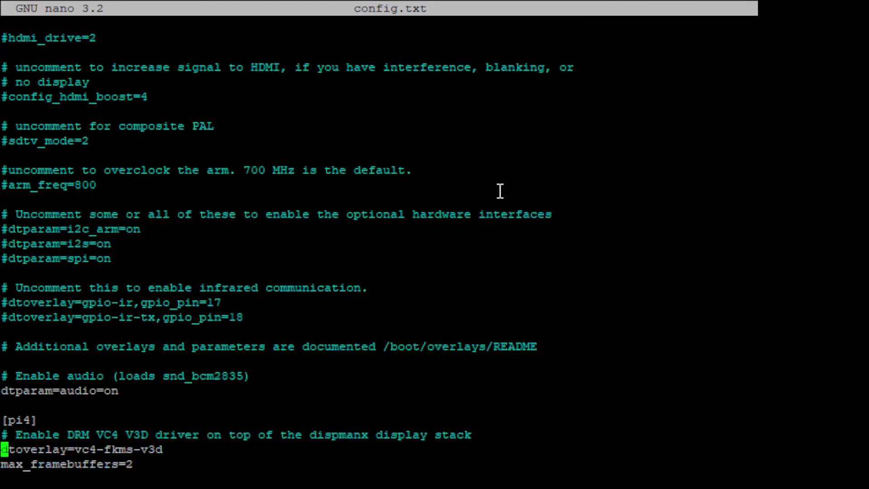
pyautogui.press('Return')
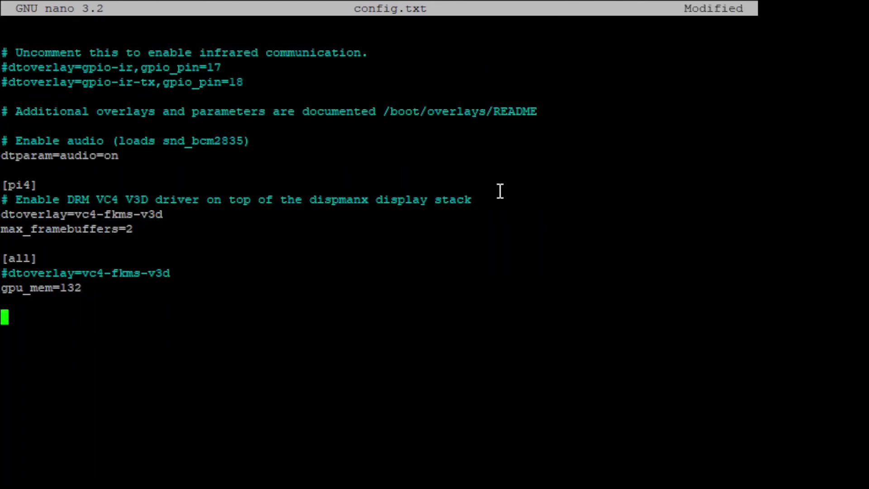
pyautogui.write('# ')
pyautogui.write('3Mb')
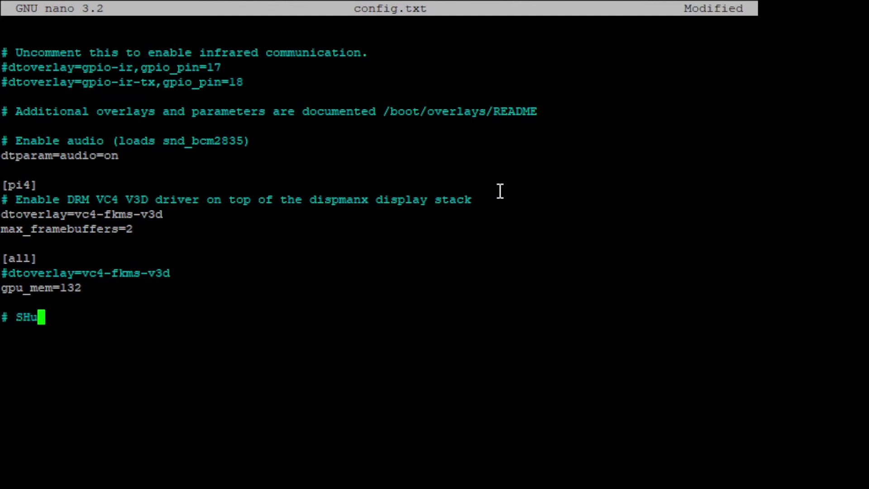
pyautogui.press('BackSpace')
pyautogui.press('BackSpace')
pyautogui.press('BackSpace')
pyautogui.write('Shutdown wit')
pyautogui.write('h with same startup ')
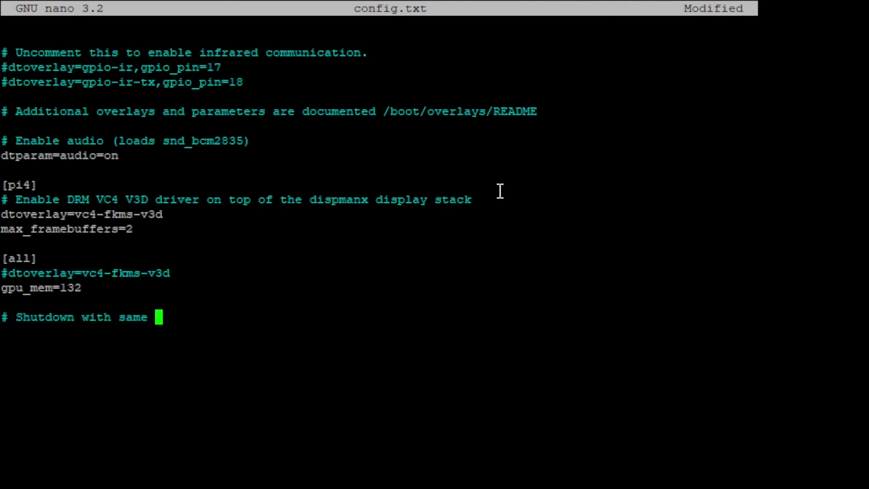
pyautogui.write('button')
pyautogui.press('Return')
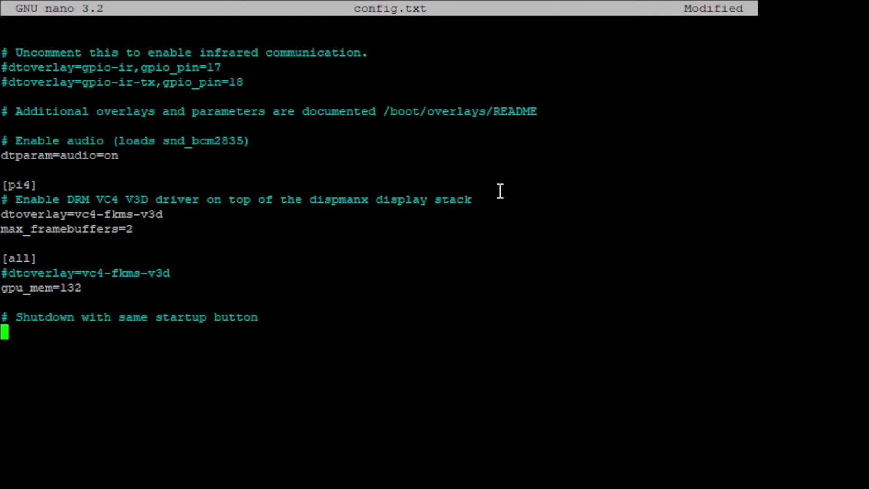
# Step: Add the dtoverlay=gpio-shutdown line below the shutdown comment
pyautogui.write('dtoverlay=')
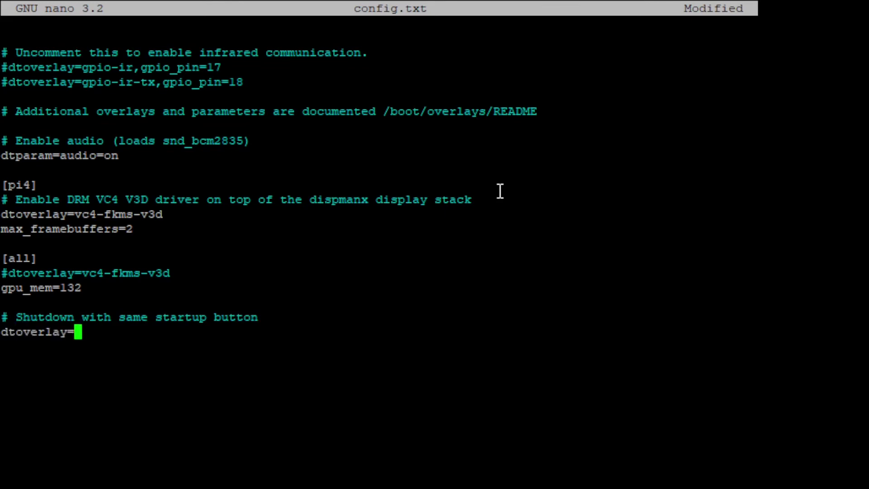
pyautogui.write('b')
pyautogui.press('BackSpace')
pyautogui.write('gpio-sh')
pyautogui.press('BackSpace')
pyautogui.press('BackSpace')
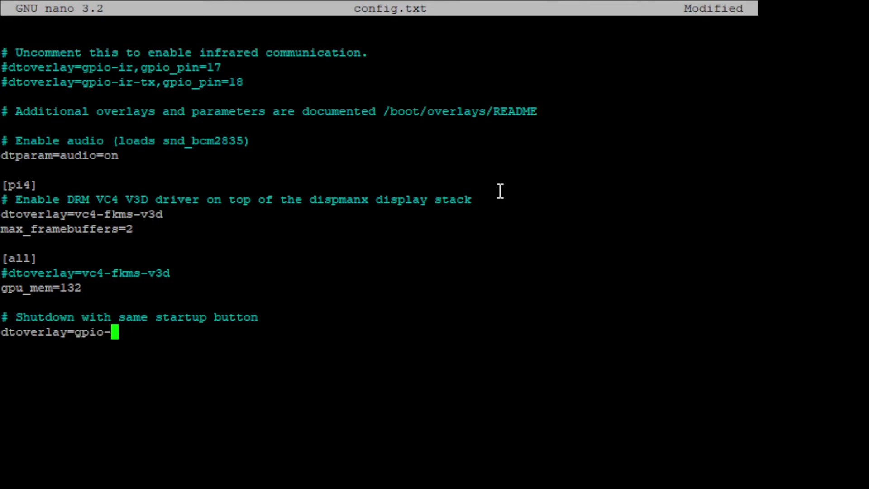
pyautogui.press('BackSpace')
pyautogui.write('-shutdown')
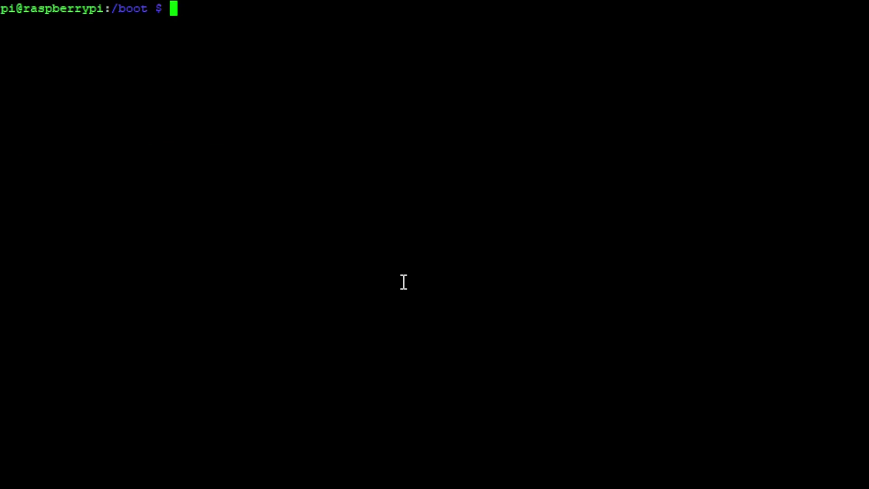
pyautogui.write('clear')
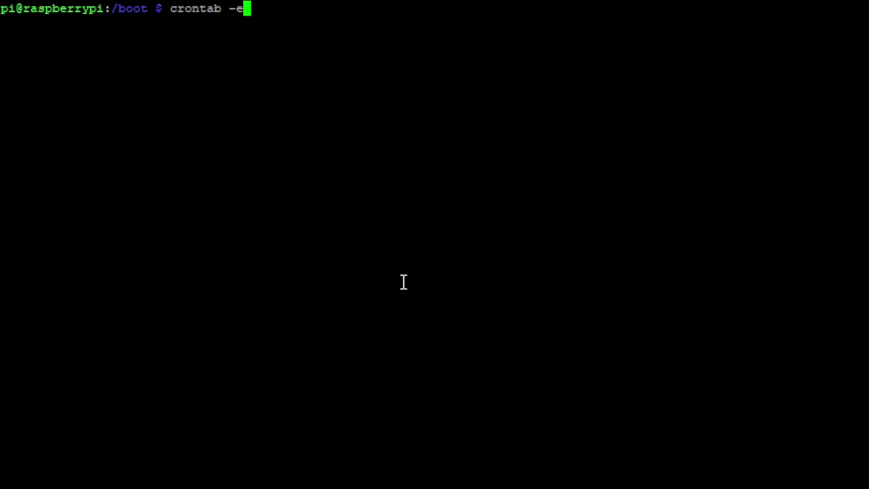
pyautogui.press('Return')
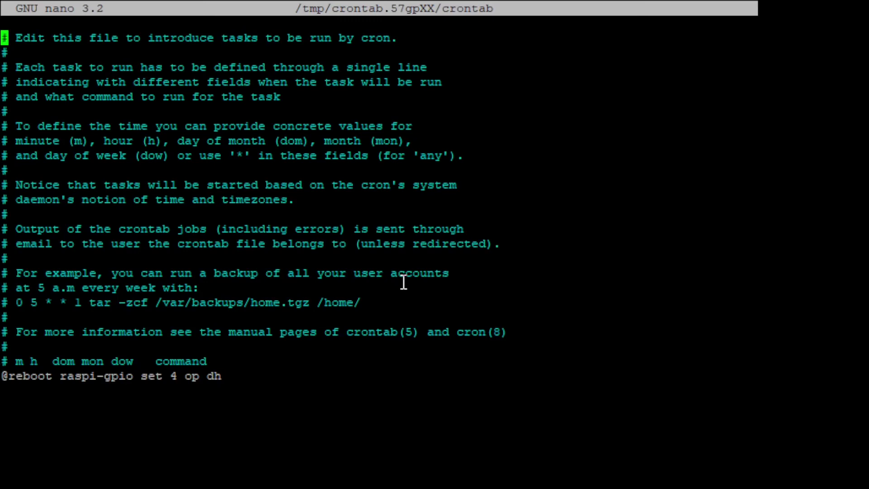
pyautogui.press('Down')
pyautogui.press('Down')
pyautogui.press('Down')
pyautogui.press('Down')
pyautogui.press('Down')
pyautogui.press('Down')
pyautogui.press('Down')
pyautogui.press('Down')
pyautogui.press('Down')
pyautogui.press('Down')
pyautogui.press('Down')
pyautogui.press('Down')
pyautogui.press('Down')
pyautogui.press('Down')
pyautogui.press('Down')
pyautogui.press('Down')
pyautogui.press('Down')
pyautogui.press('Down')
pyautogui.press('Down')
pyautogui.press('Down')
pyautogui.press('Up')
pyautogui.press('Right')
pyautogui.press('Right')
pyautogui.press('Right')
pyautogui.press('Right')
pyautogui.press('Right')
pyautogui.press('Right')
pyautogui.press('Right')
pyautogui.press('Right')
pyautogui.press('Right')
pyautogui.press('Right')
pyautogui.press('Right')
pyautogui.press('Right')
pyautogui.press('Right')
pyautogui.press('Right')
pyautogui.press('Right')
pyautogui.press('Right')
pyautogui.press('Right')
pyautogui.press('Right')
pyautogui.press('Right')
pyautogui.press('Right')
pyautogui.press('Right')
pyautogui.press('Right')
pyautogui.hotkey('ctrl', 'x')
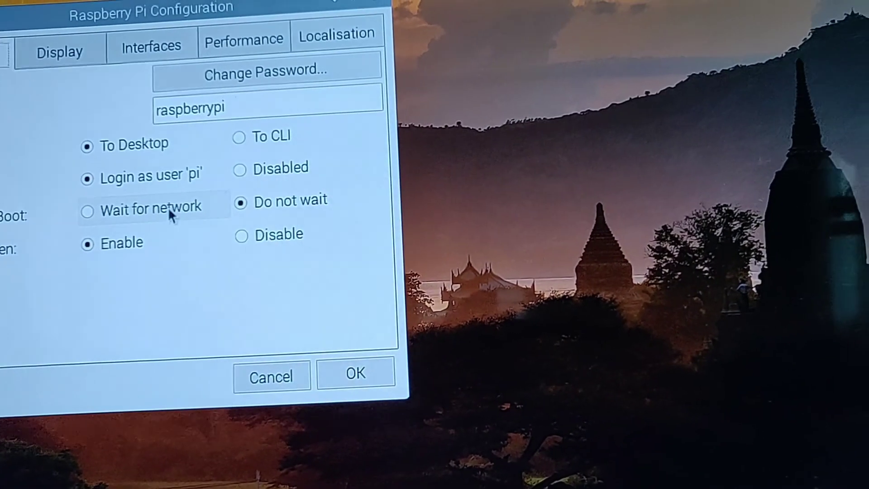
# Step: Switch Network at Boot to 'Wait for network' in the System tab
pyautogui.click(167, 212)
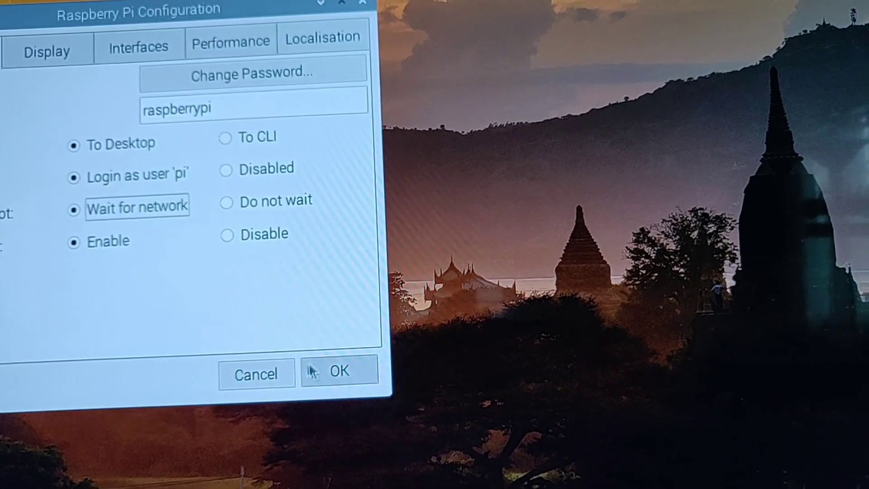